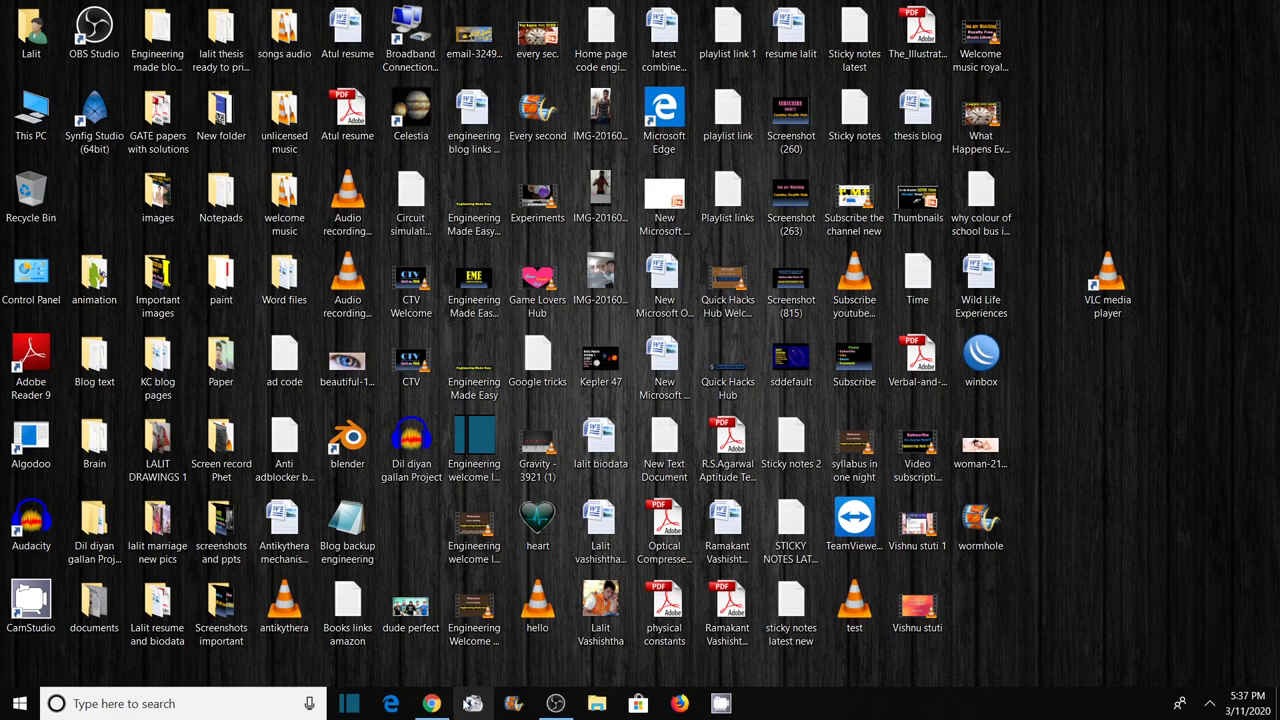
# Step: Return to Chrome and open the official VideoLAN 'VLC for Windows' download page (version 3.0.8)
pyautogui.click(431, 703)
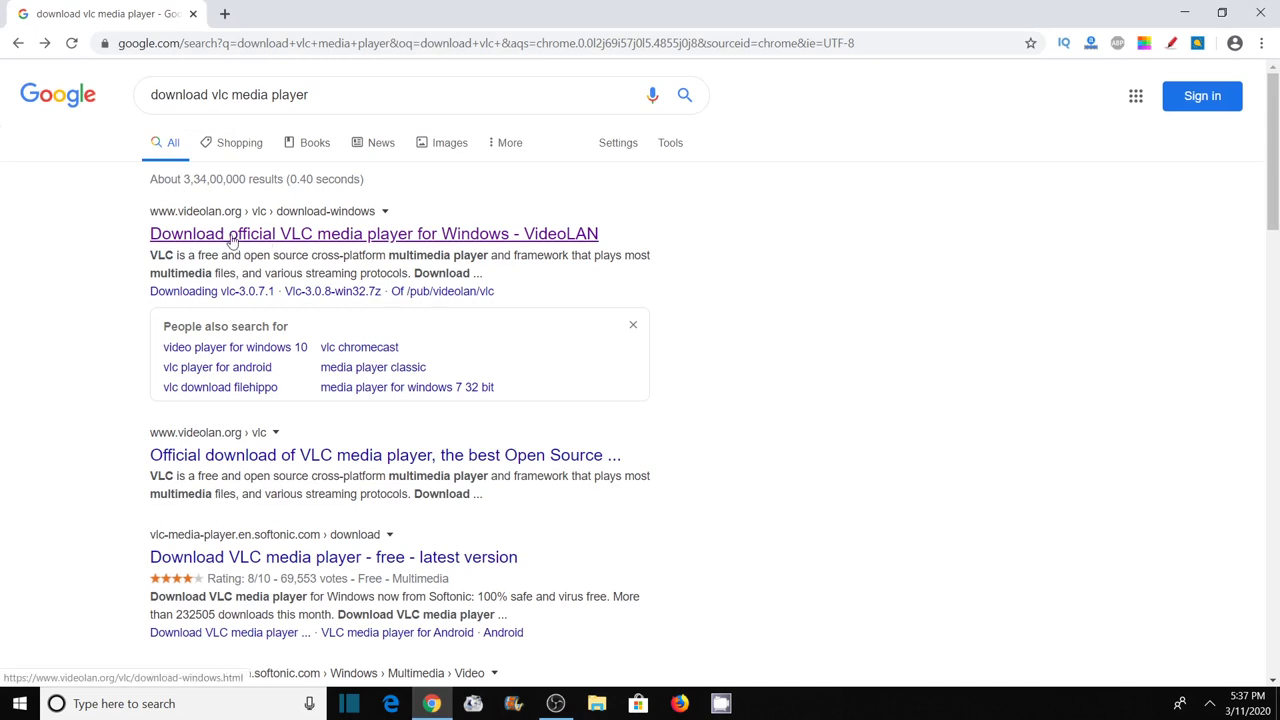
pyautogui.click(318, 236)
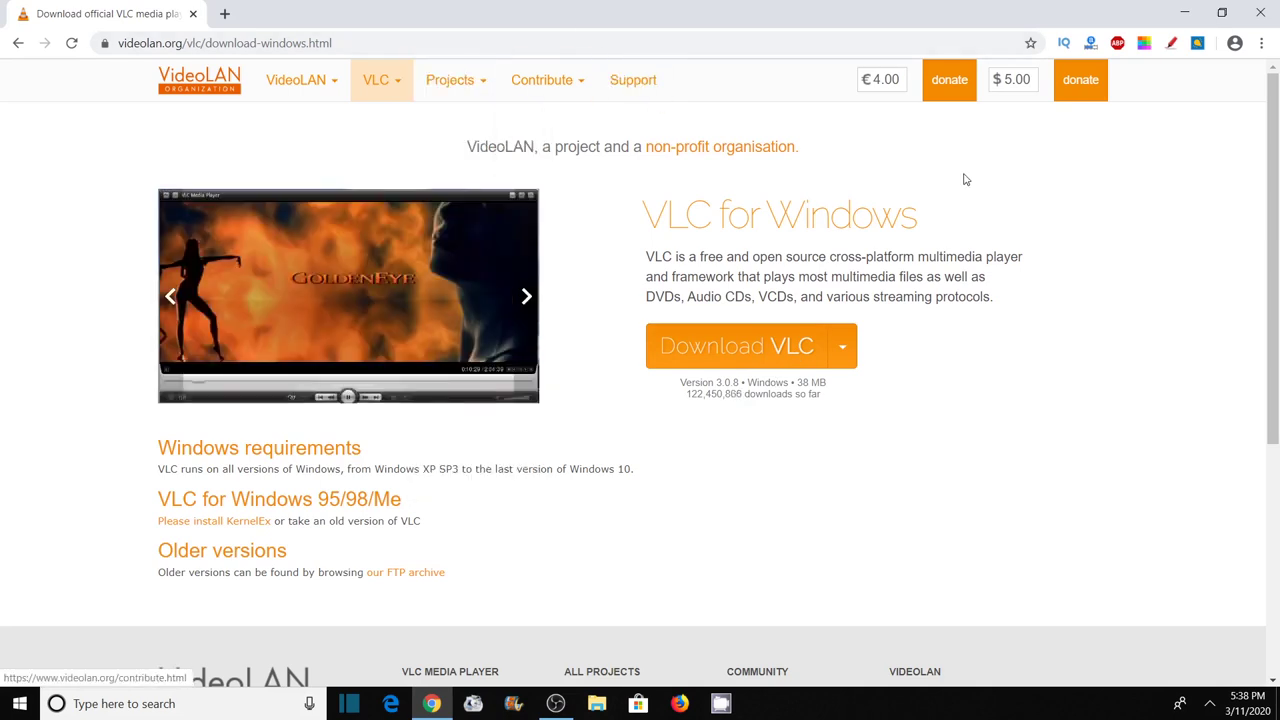
# Step: Hide Chrome with Windows+D to reveal the desktop and its VLC shortcut
pyautogui.press('super+d')
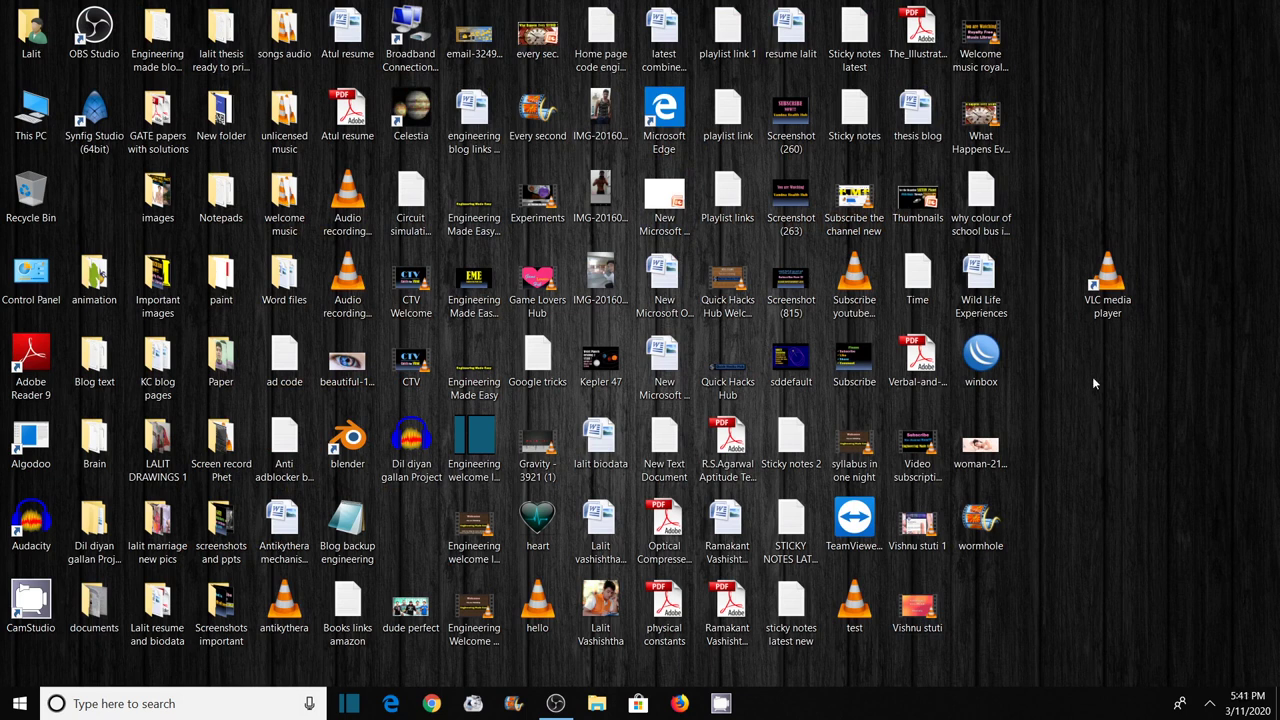
# Step: Launch VLC media player from its desktop shortcut and open the Media menu
pyautogui.doubleClick(1110, 297)
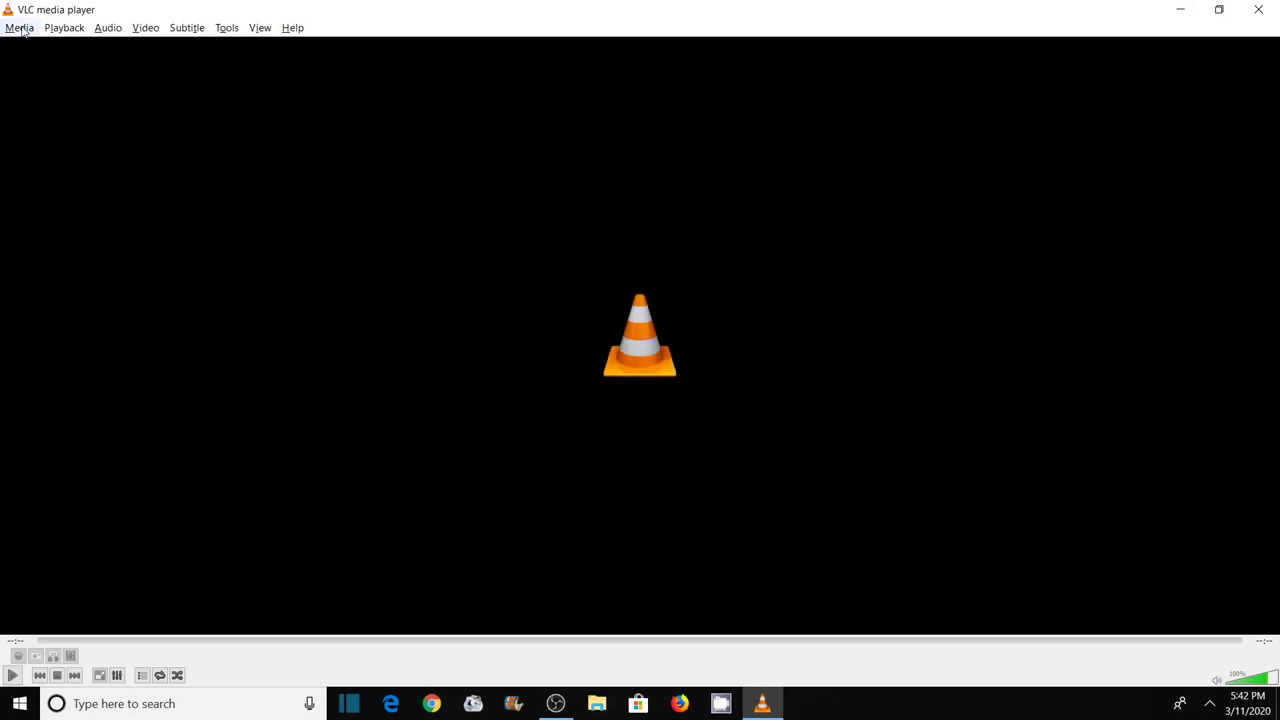
pyautogui.click(18, 30)
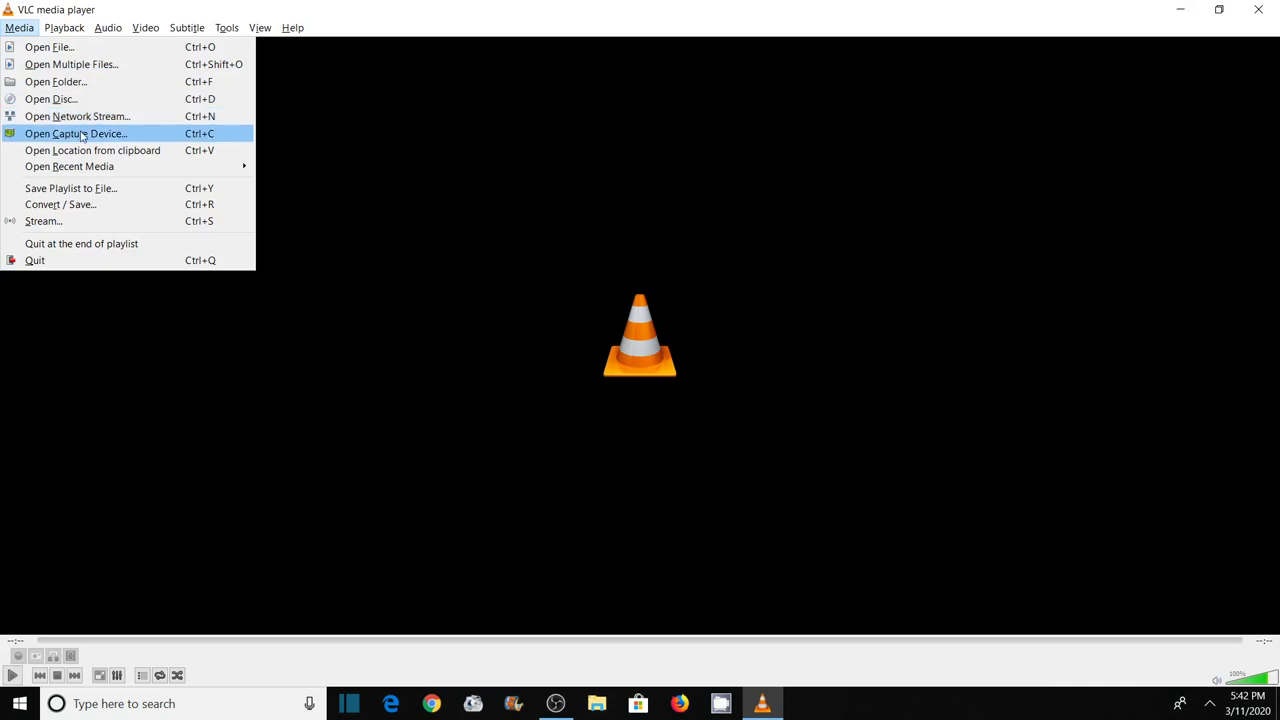
# Step: Choose Desktop capture mode at 15 f/s and pick Convert from the Play dropdown
pyautogui.click(84, 137)
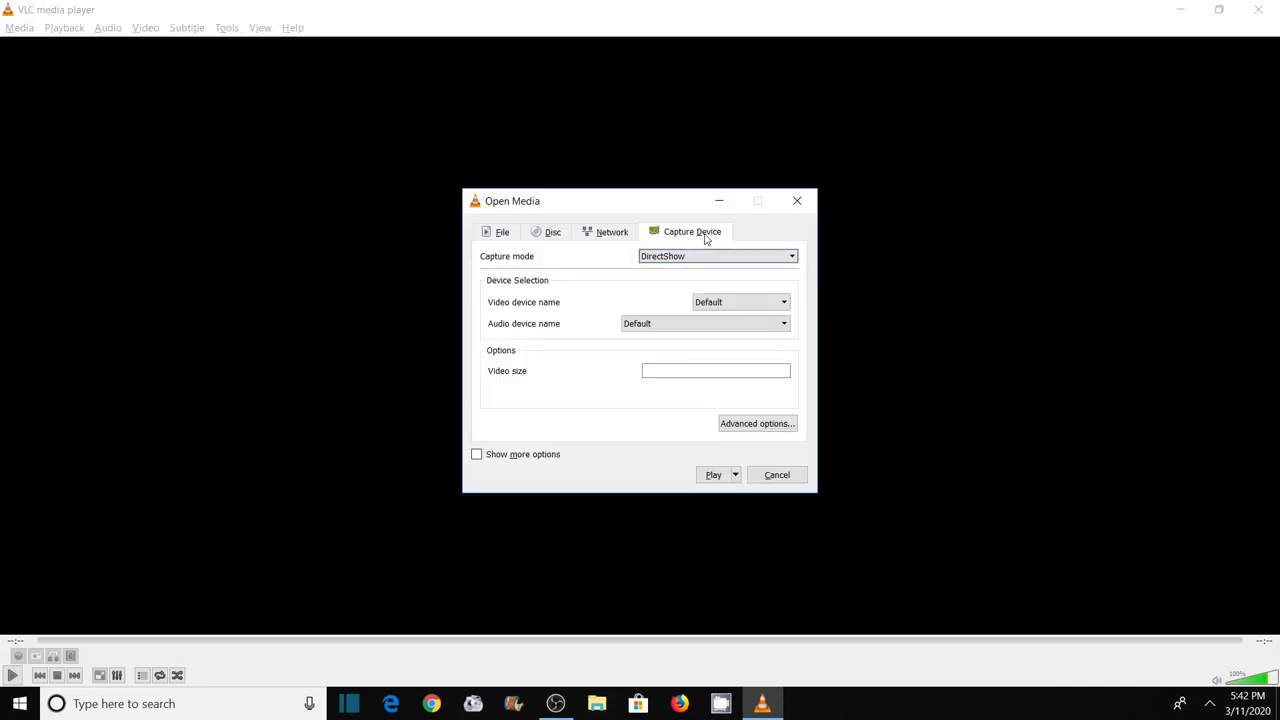
pyautogui.click(691, 257)
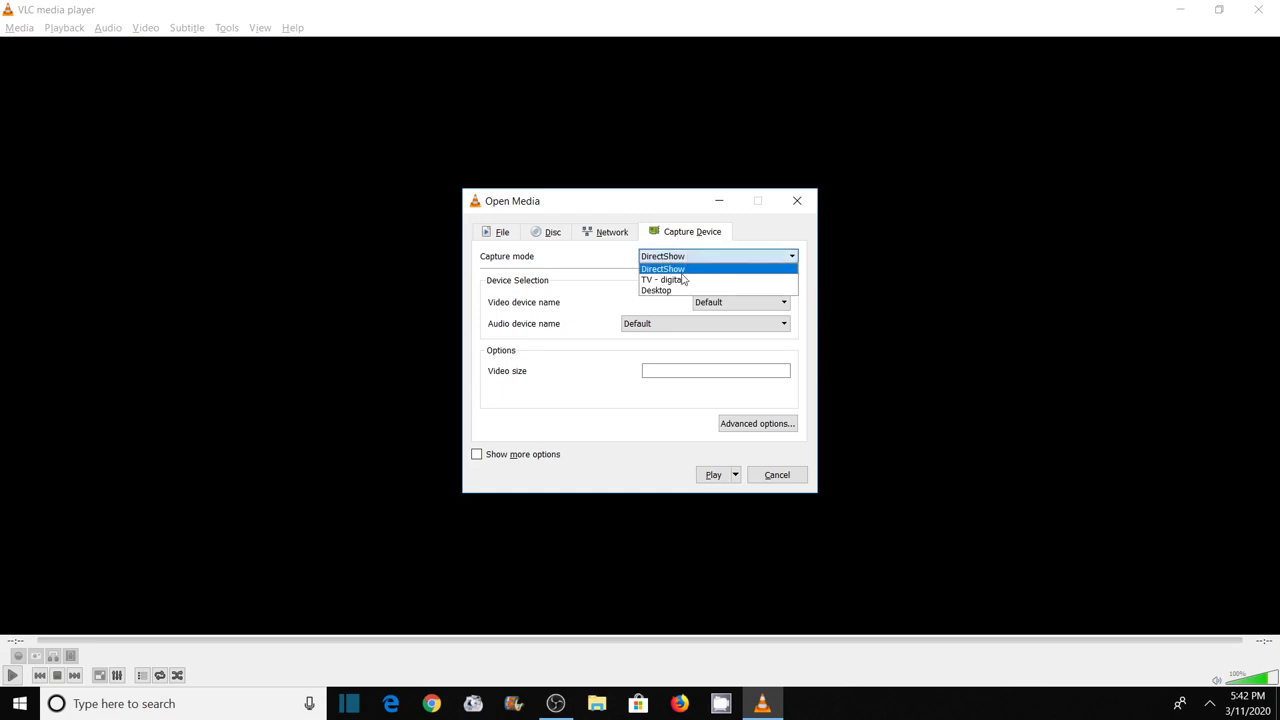
pyautogui.click(665, 291)
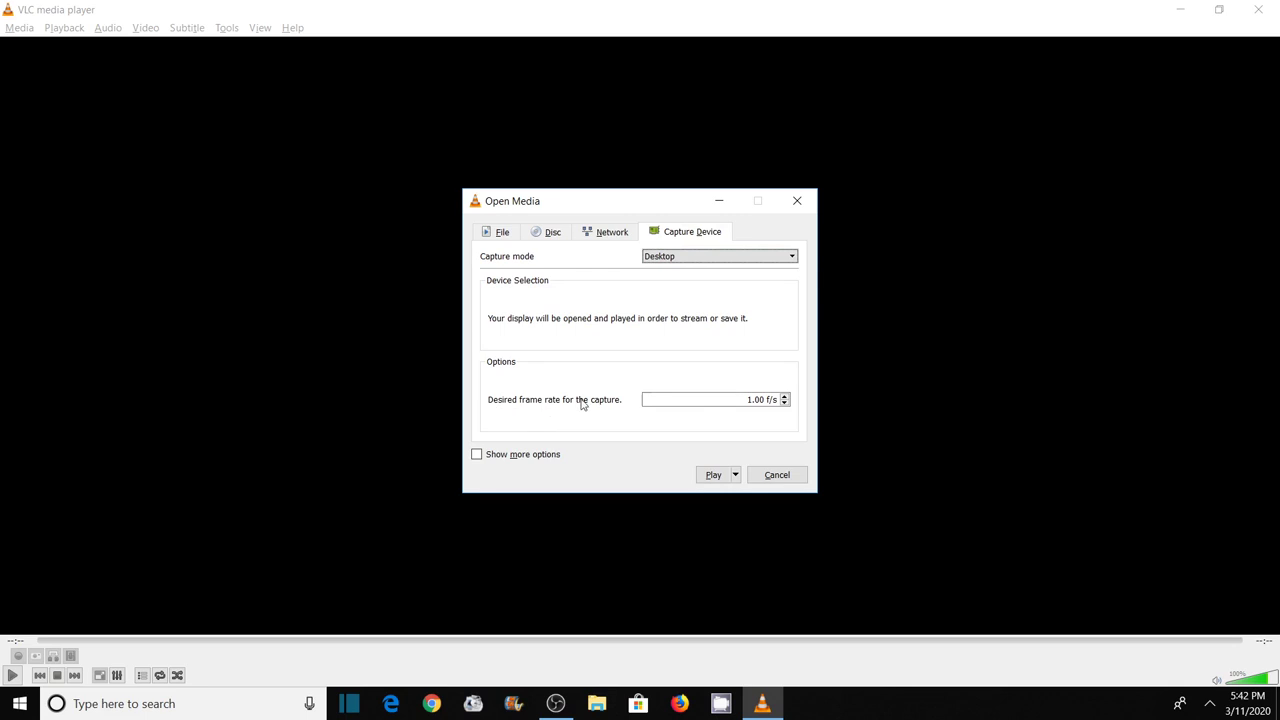
pyautogui.click(755, 401)
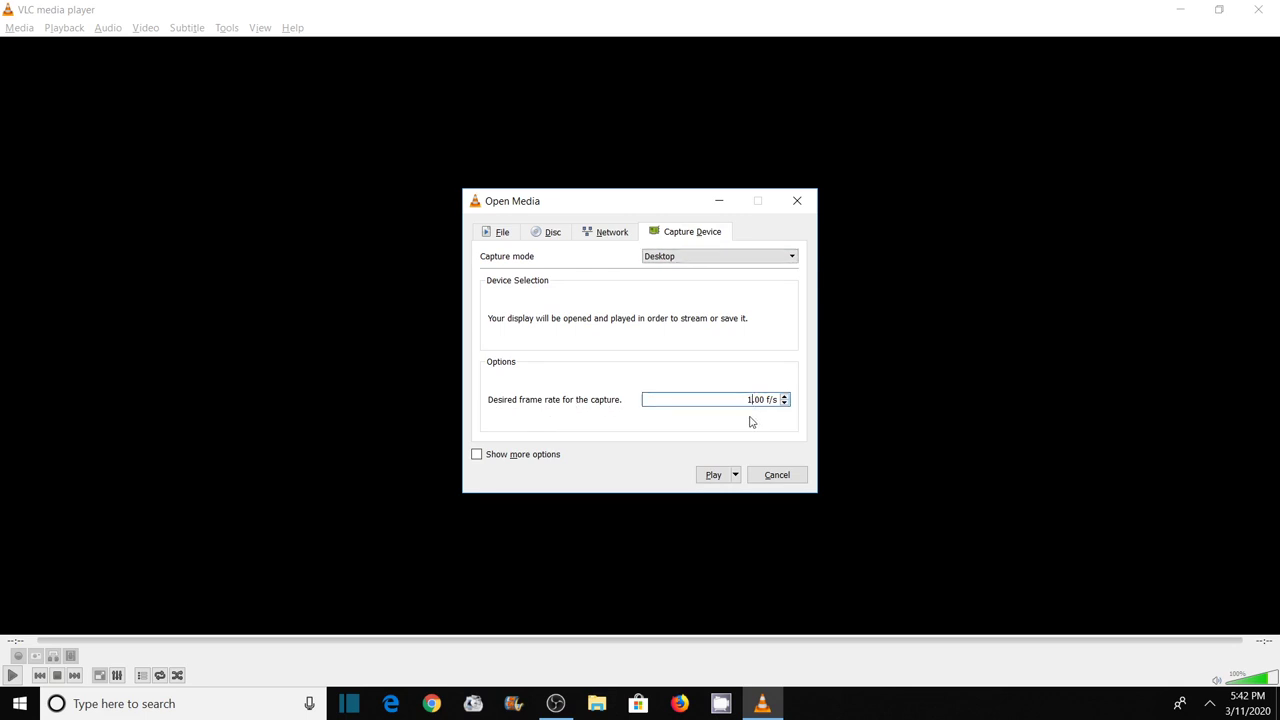
pyautogui.write('5')
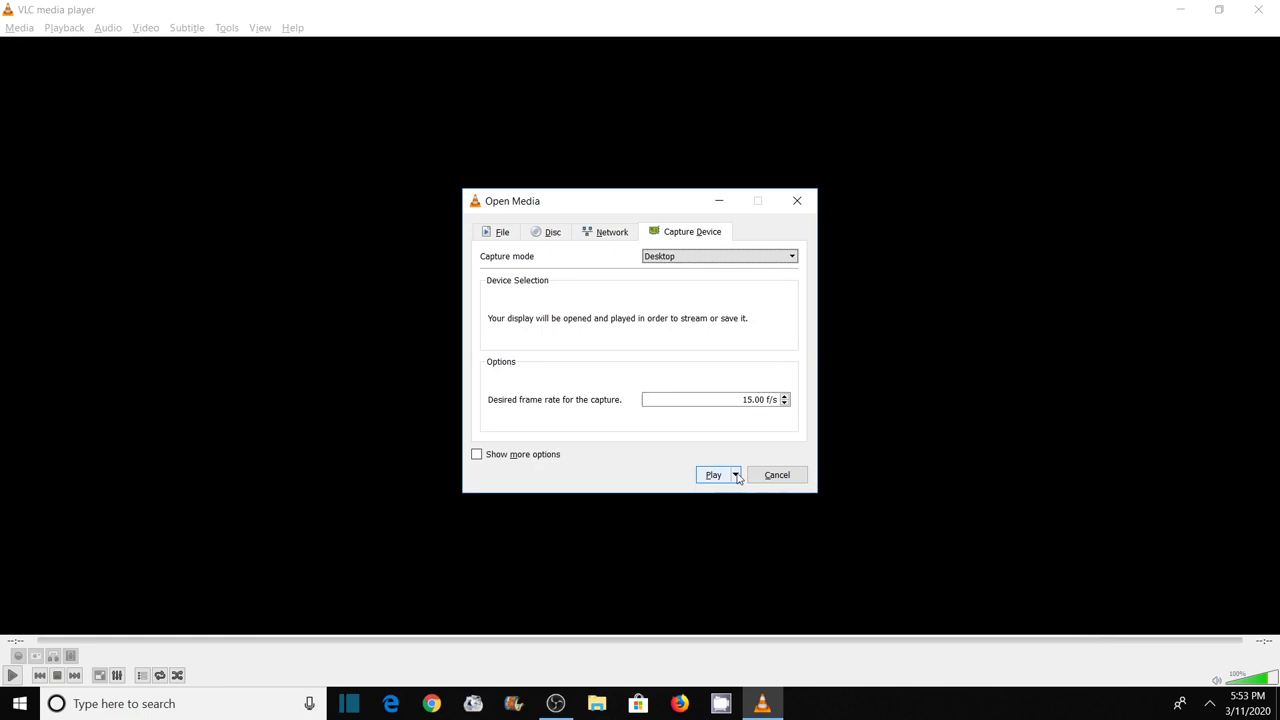
pyautogui.click(737, 476)
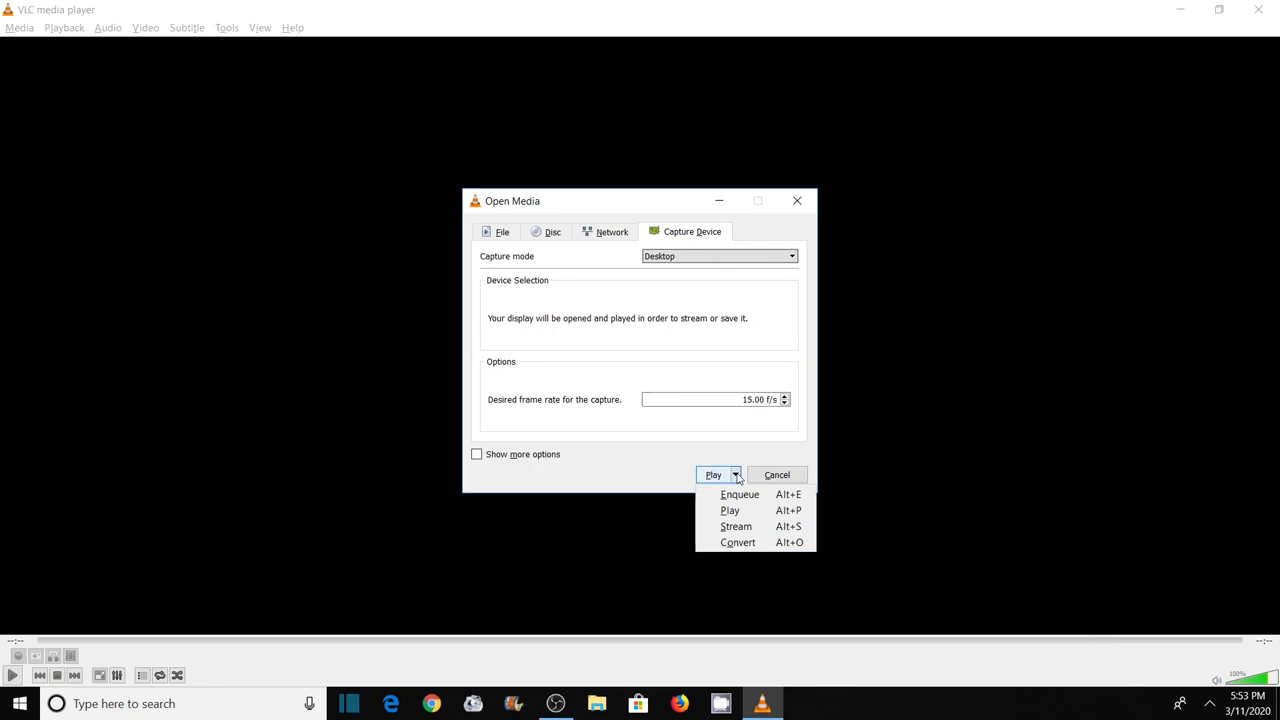
pyautogui.click(737, 542)
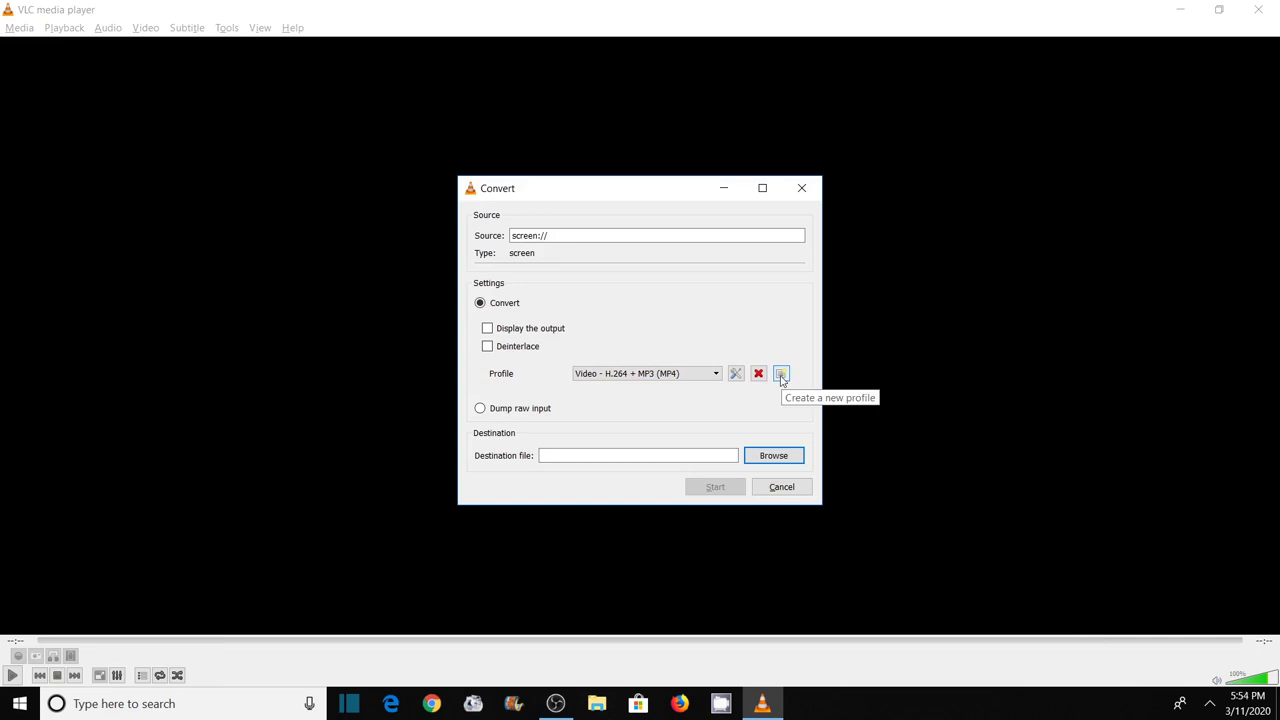
# Step: Start a new profile with MP4/MOV encapsulation and H-264 video encoding
pyautogui.click(782, 376)
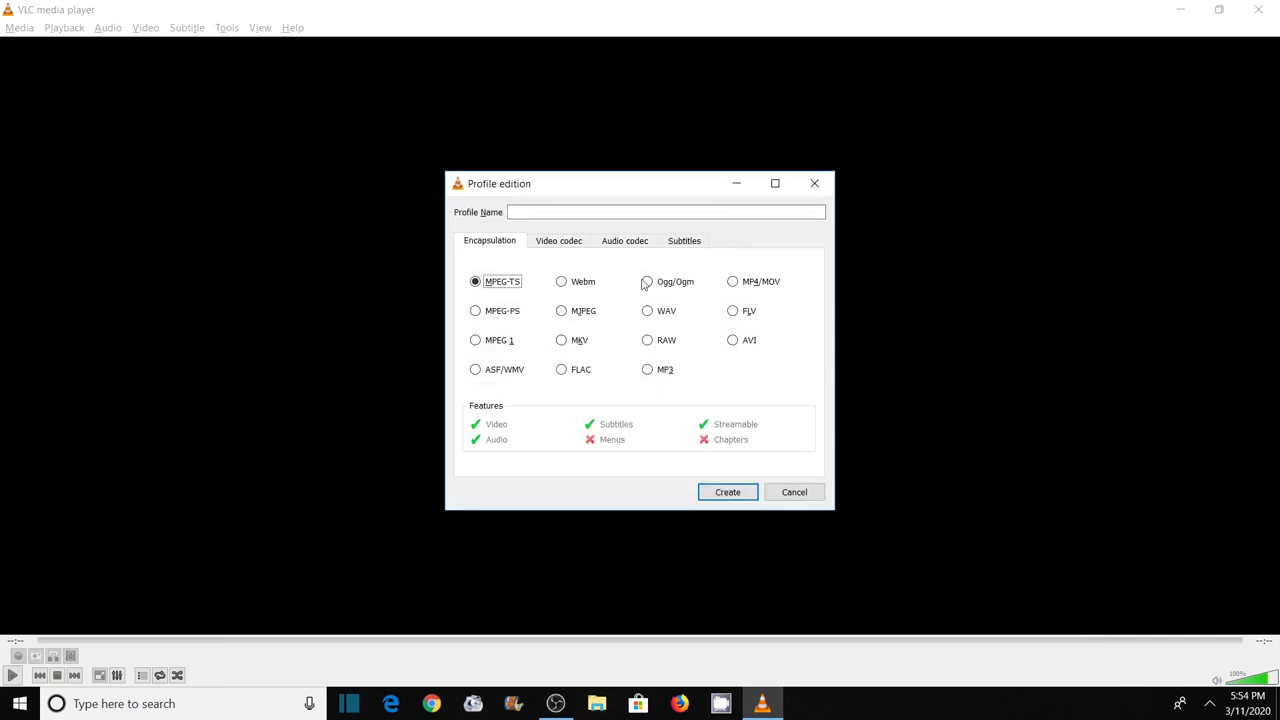
pyautogui.click(733, 283)
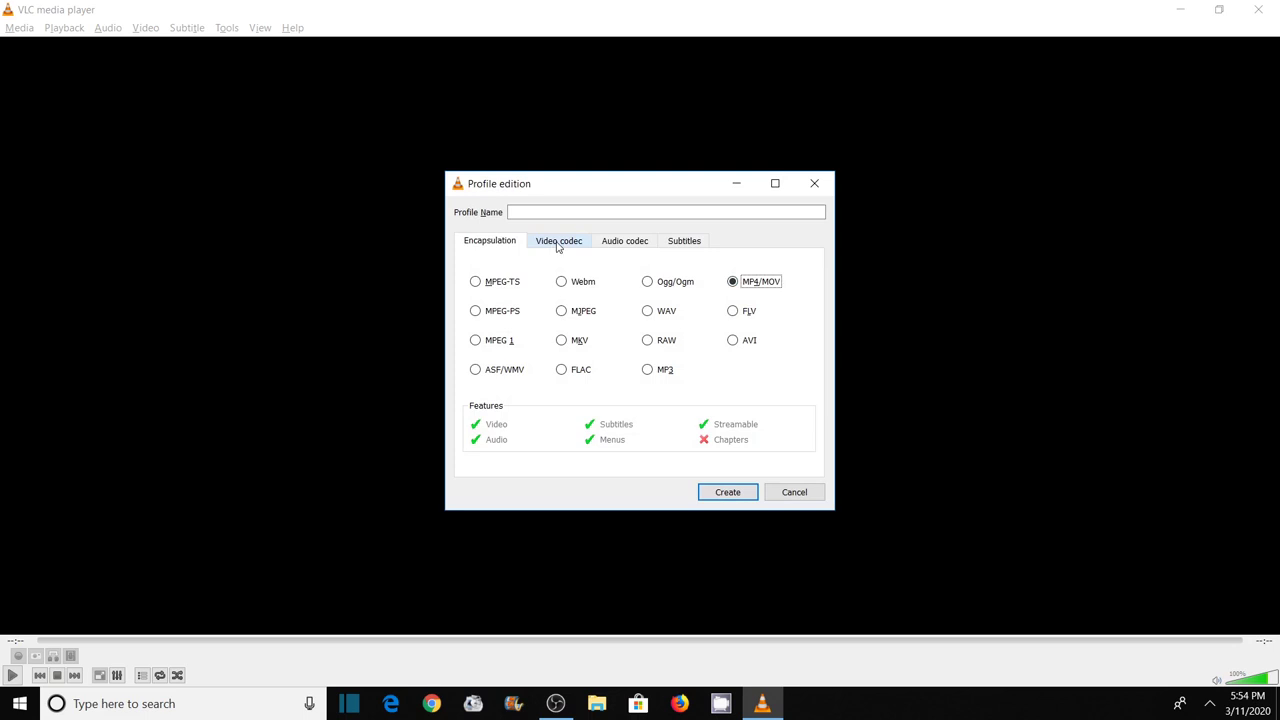
pyautogui.click(558, 243)
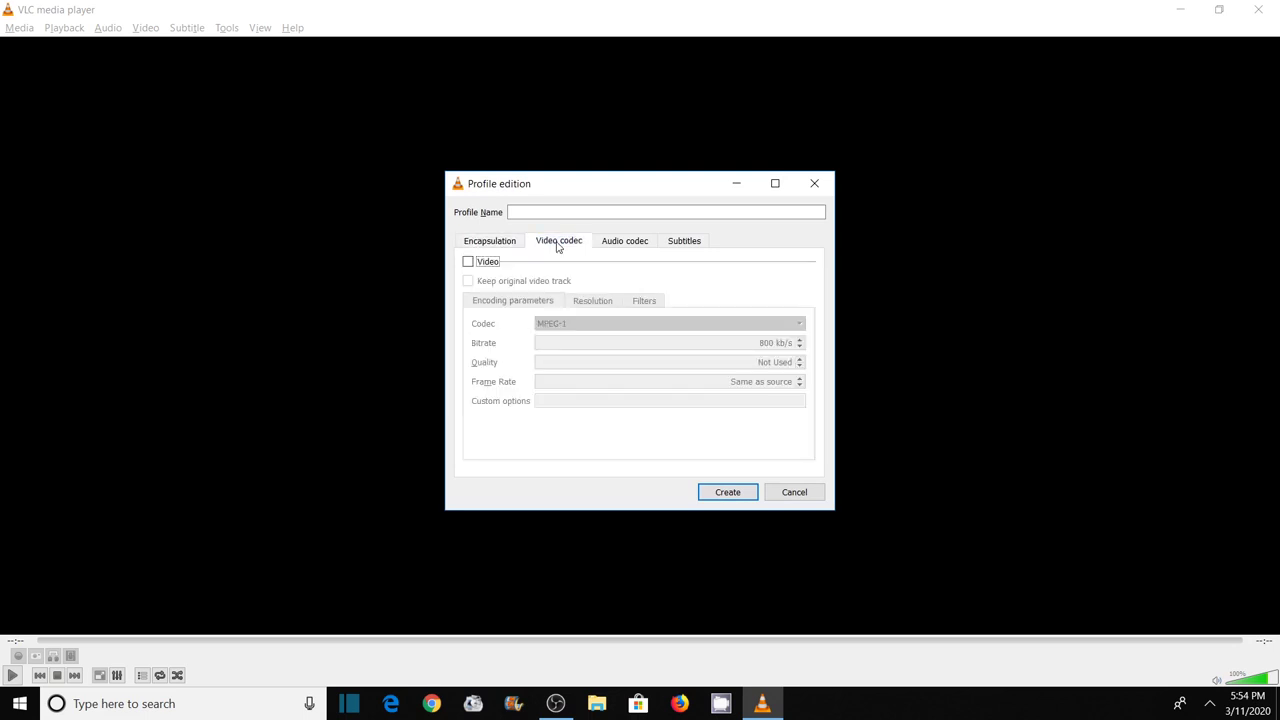
pyautogui.click(468, 263)
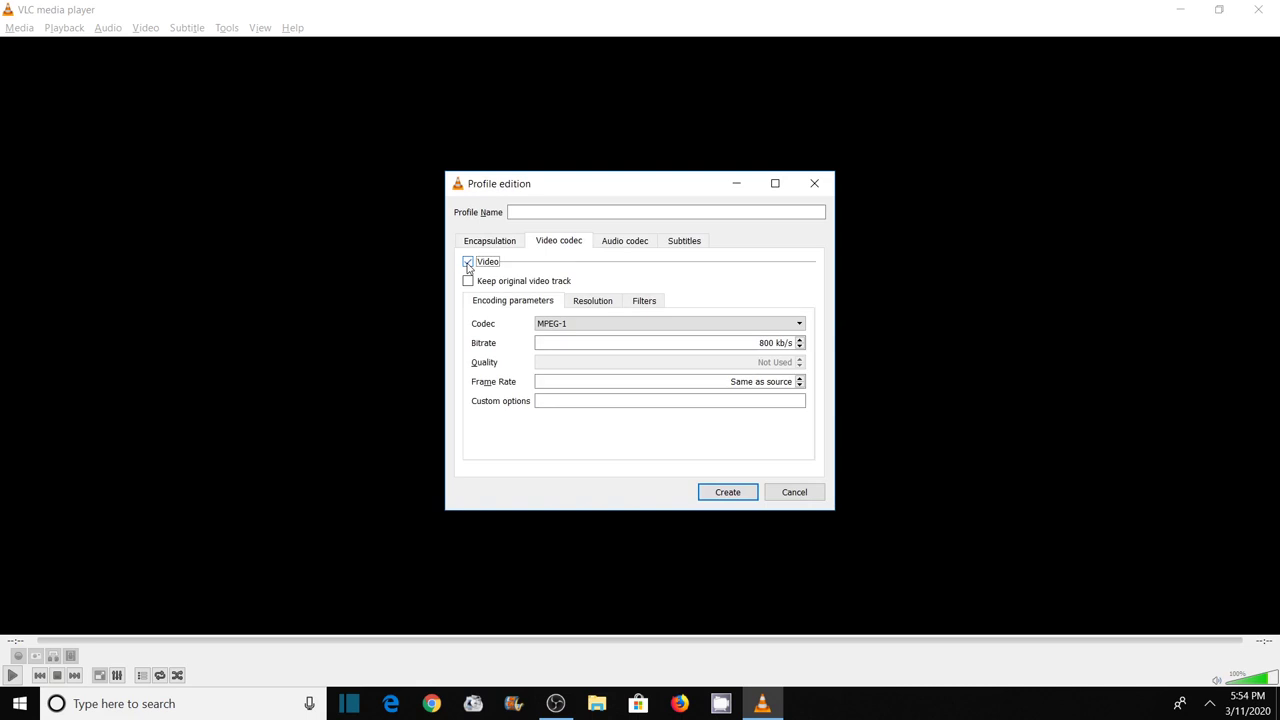
pyautogui.click(605, 325)
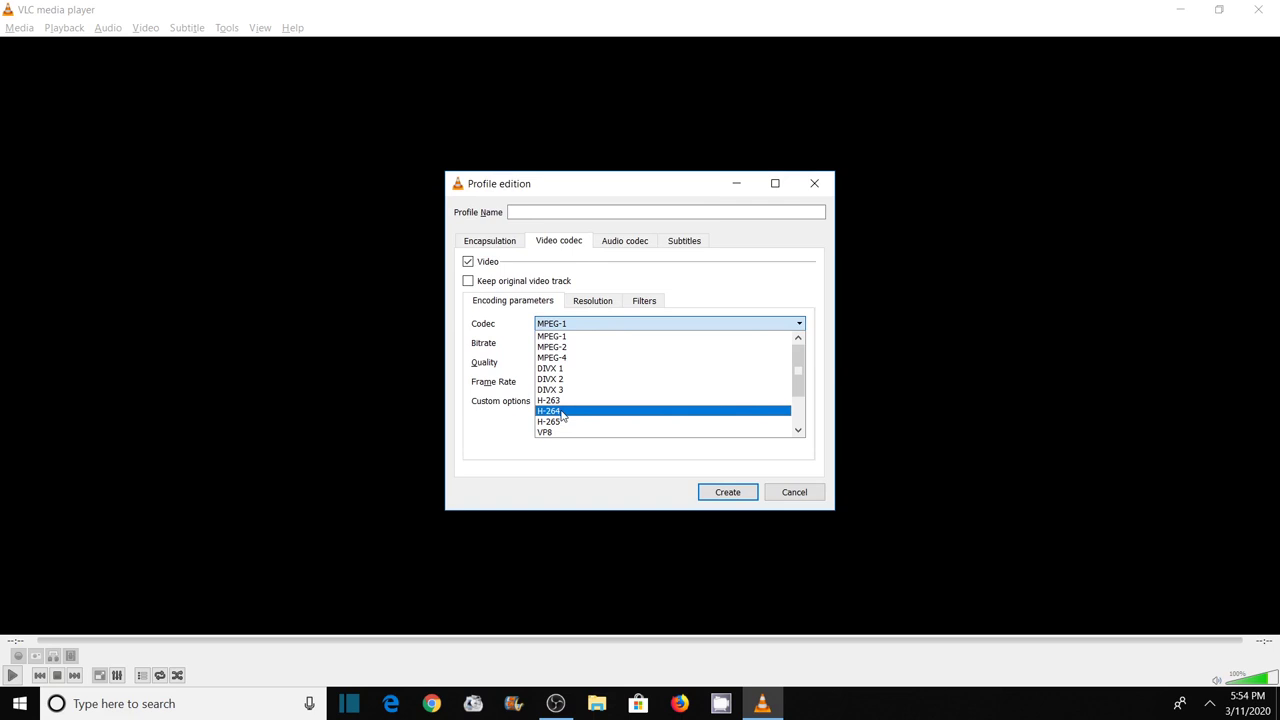
pyautogui.click(562, 411)
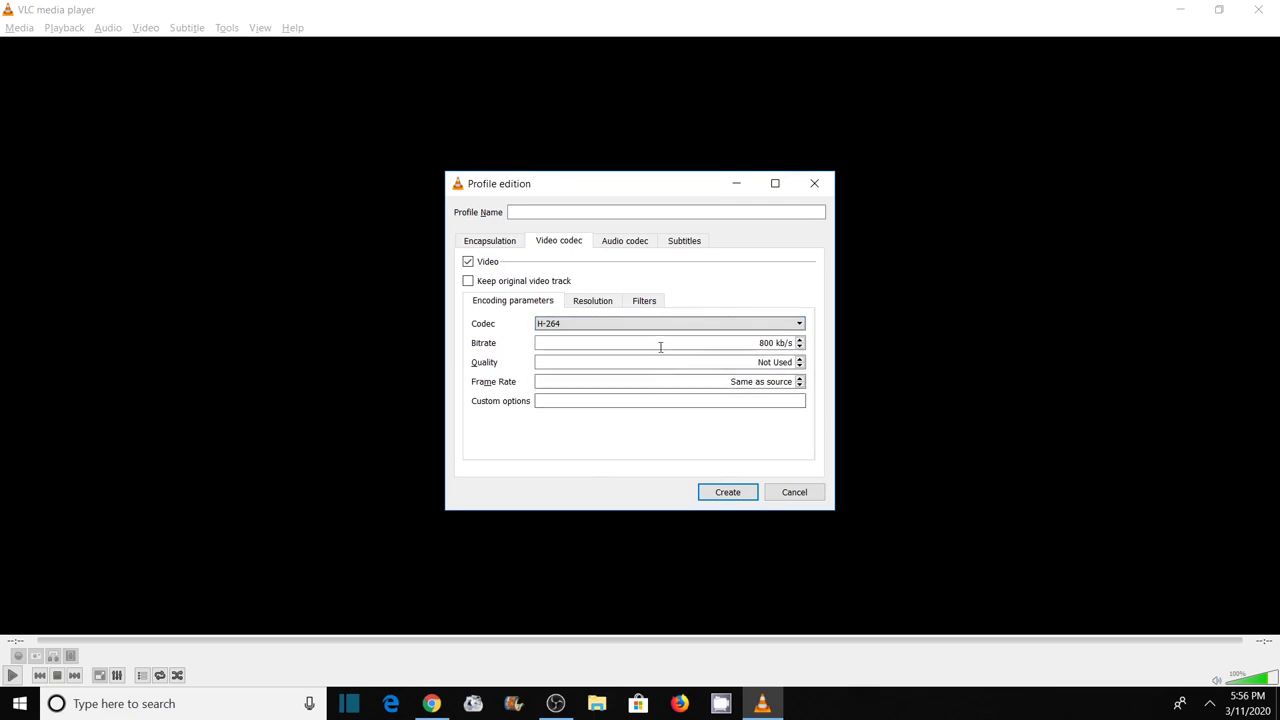
# Step: Name the profile 'capture new', leave audio disabled, and create it
pyautogui.click(546, 213)
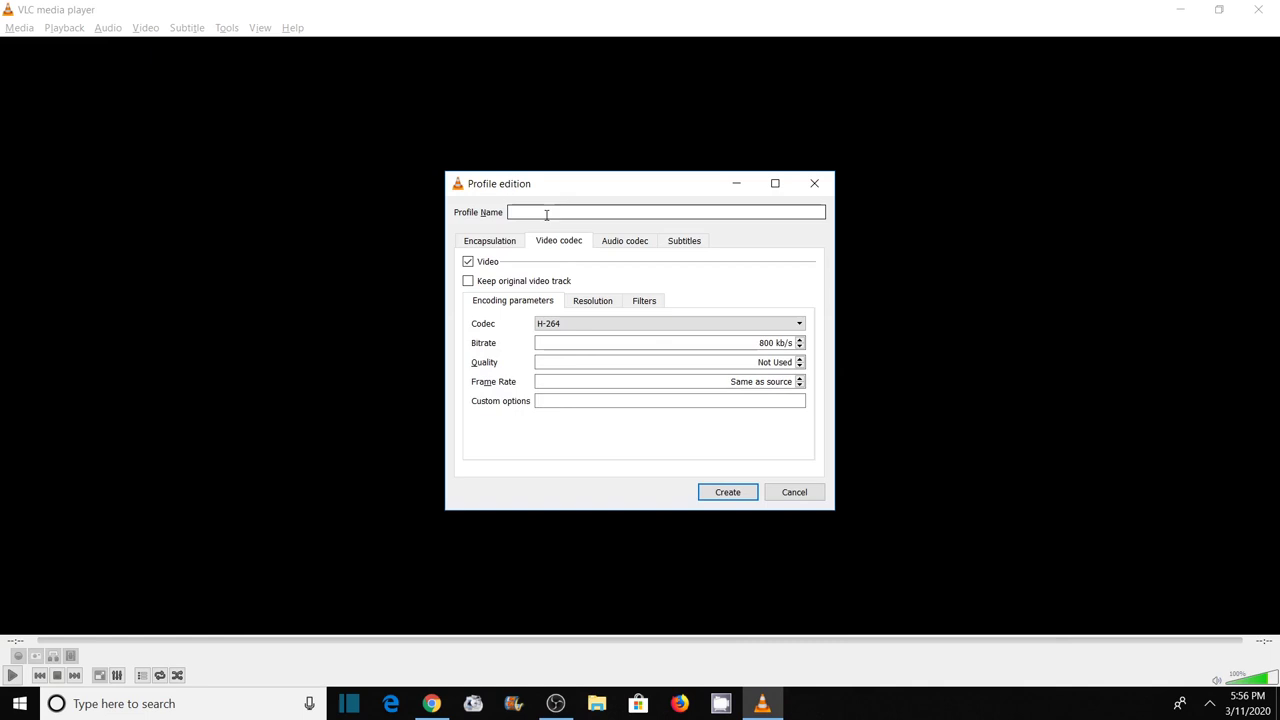
pyautogui.write('ca')
pyautogui.write('pture')
pyautogui.write(' new')
pyautogui.click(620, 245)
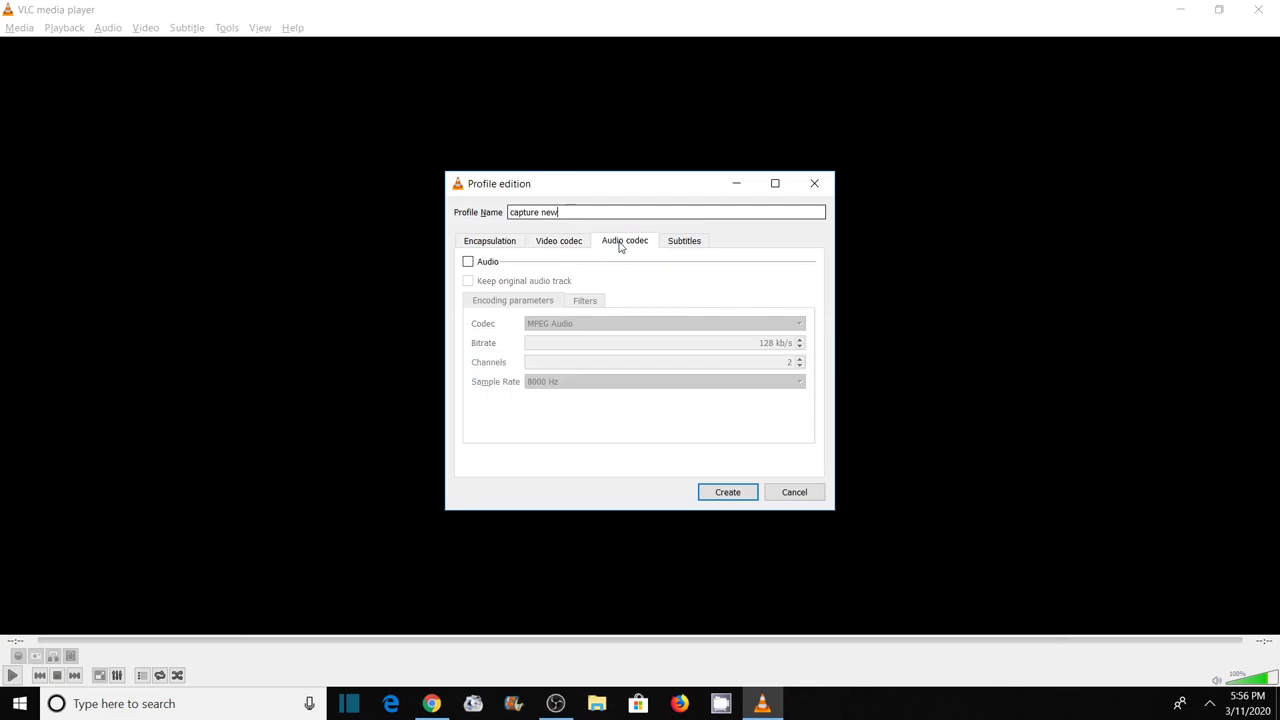
pyautogui.click(675, 245)
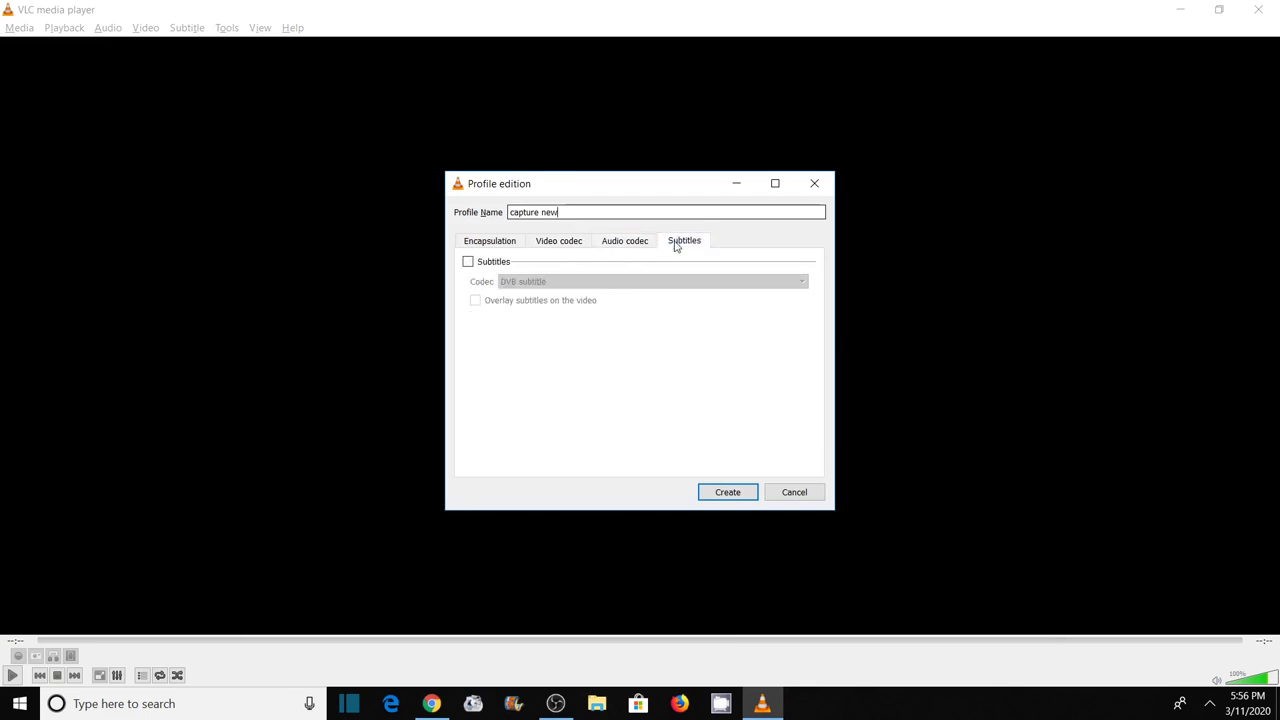
pyautogui.click(553, 246)
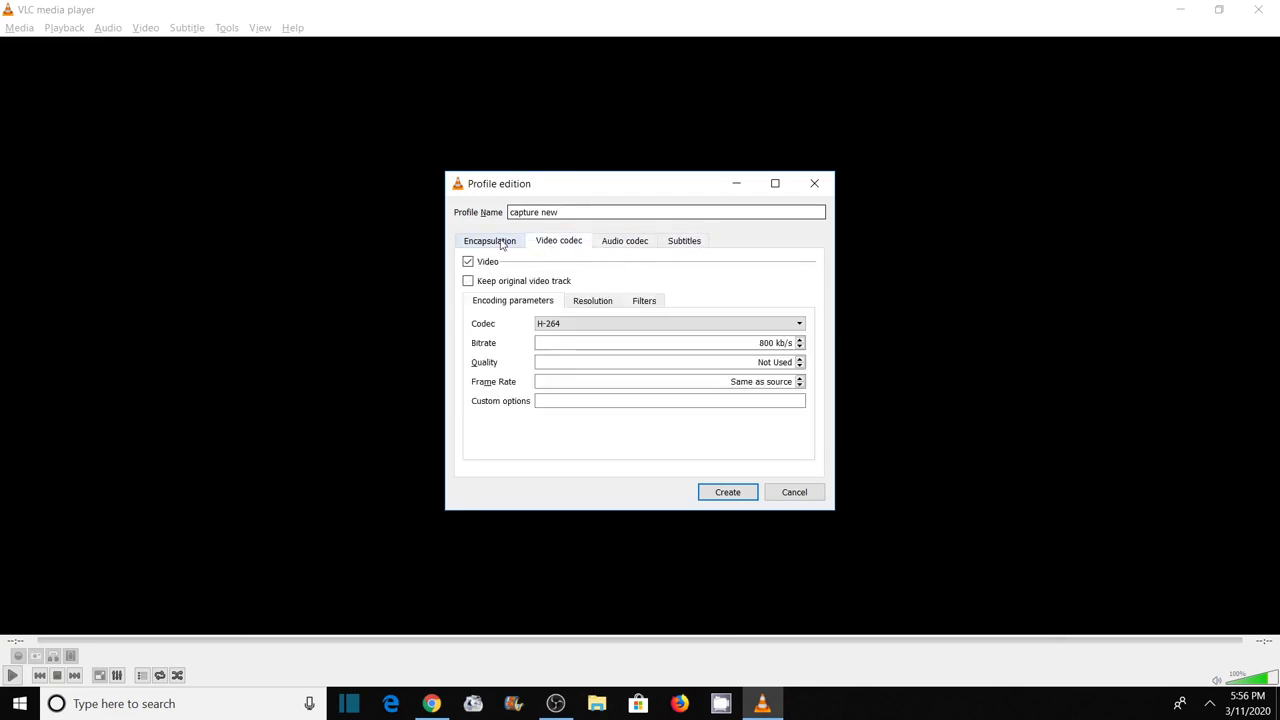
pyautogui.click(503, 245)
pyautogui.click(568, 243)
pyautogui.click(716, 497)
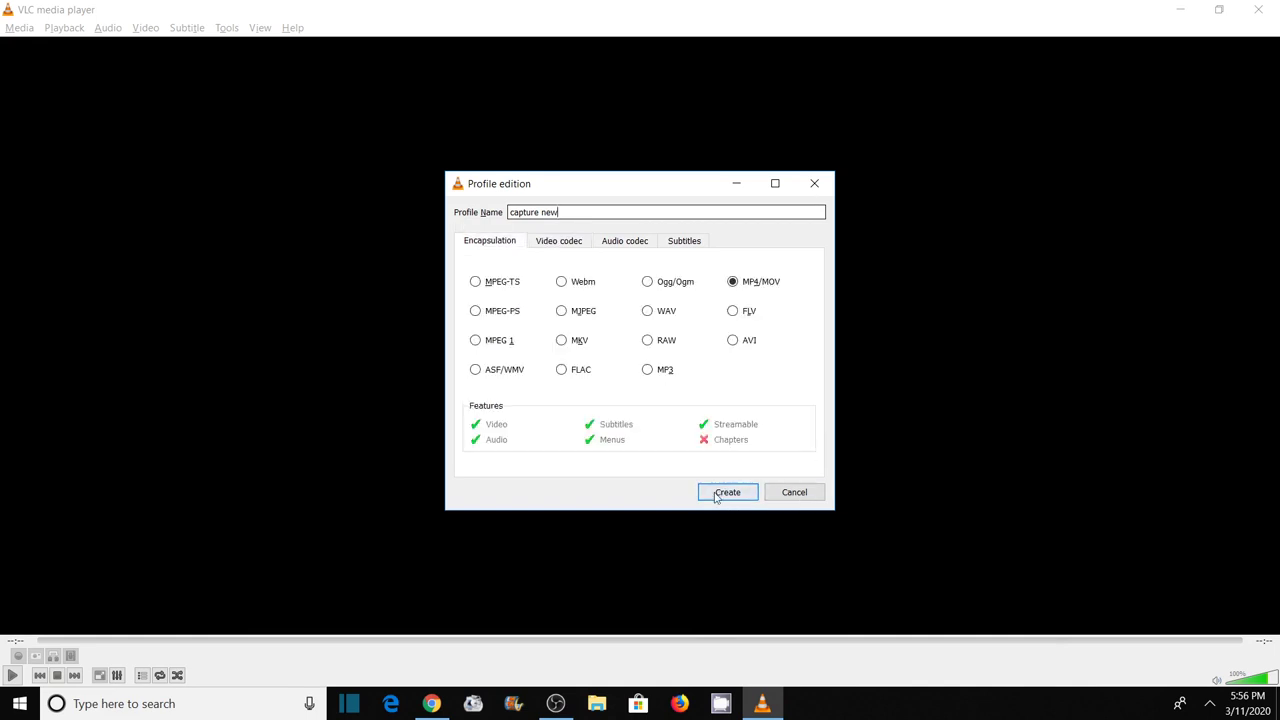
pyautogui.click(716, 497)
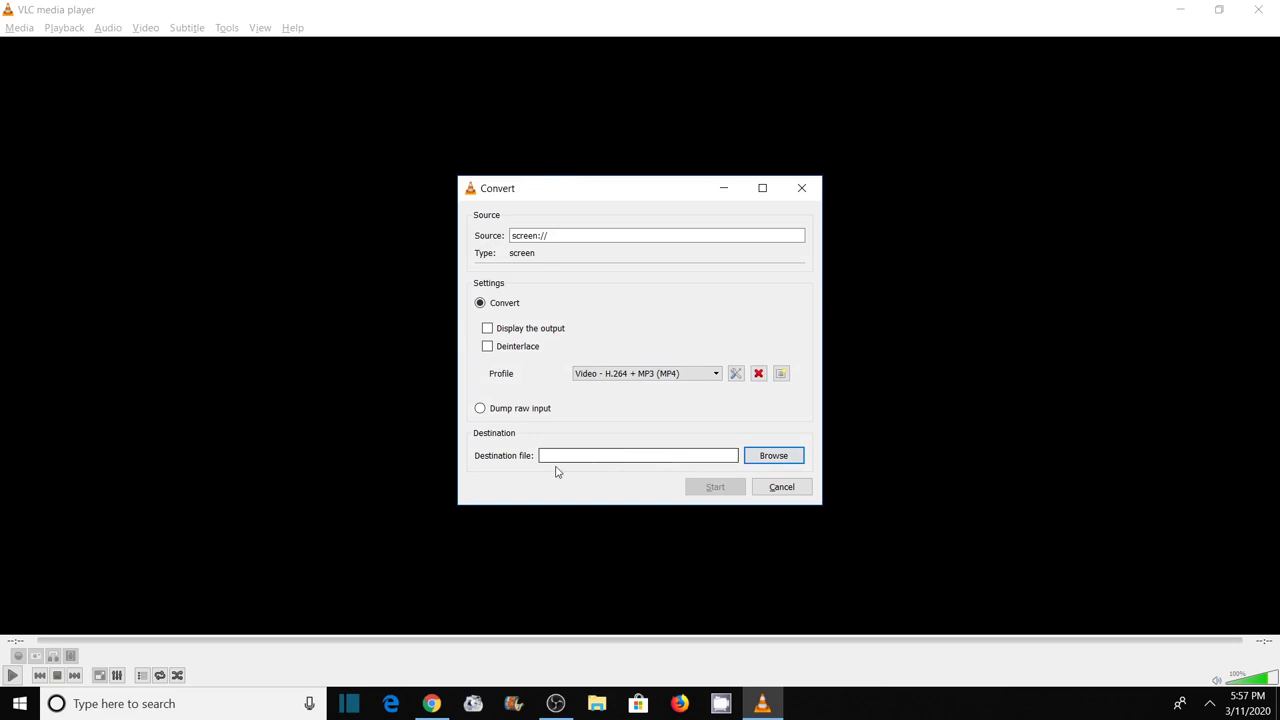
# Step: Set the destination file to 'screen record 1' in the Desktop folder
pyautogui.click(772, 458)
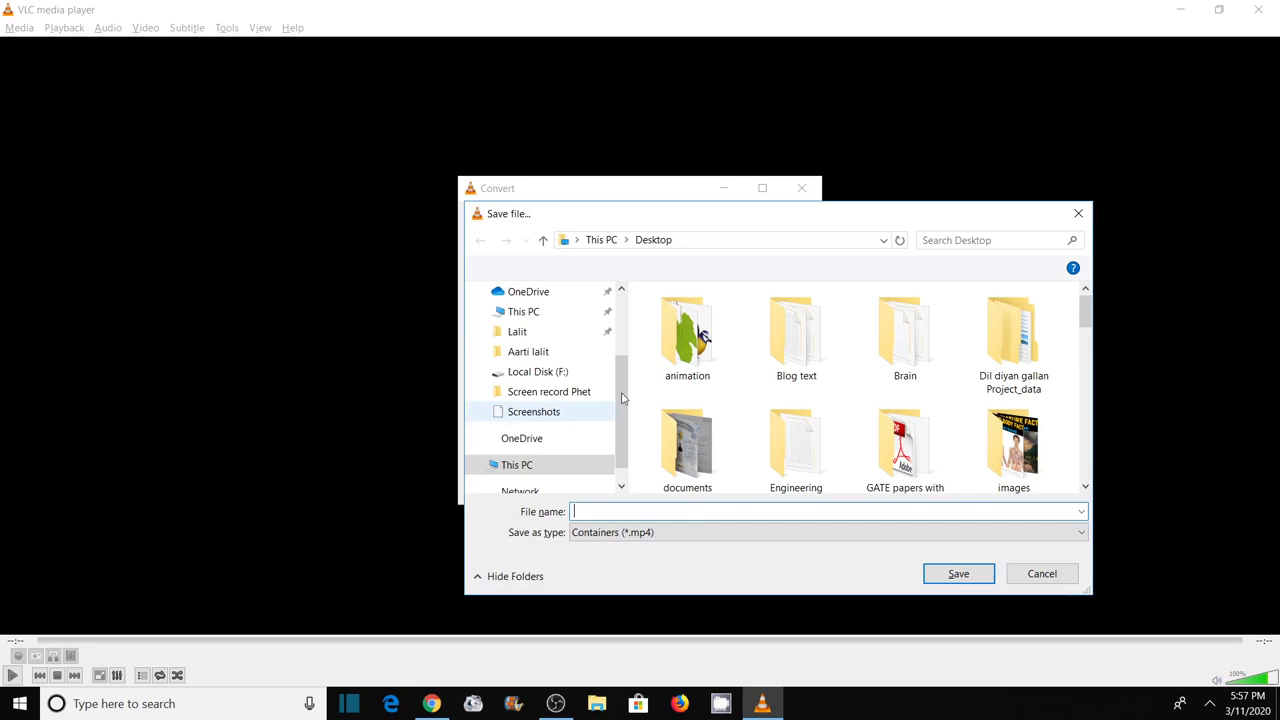
pyautogui.scroll(3, 560, 380)
pyautogui.click(527, 328)
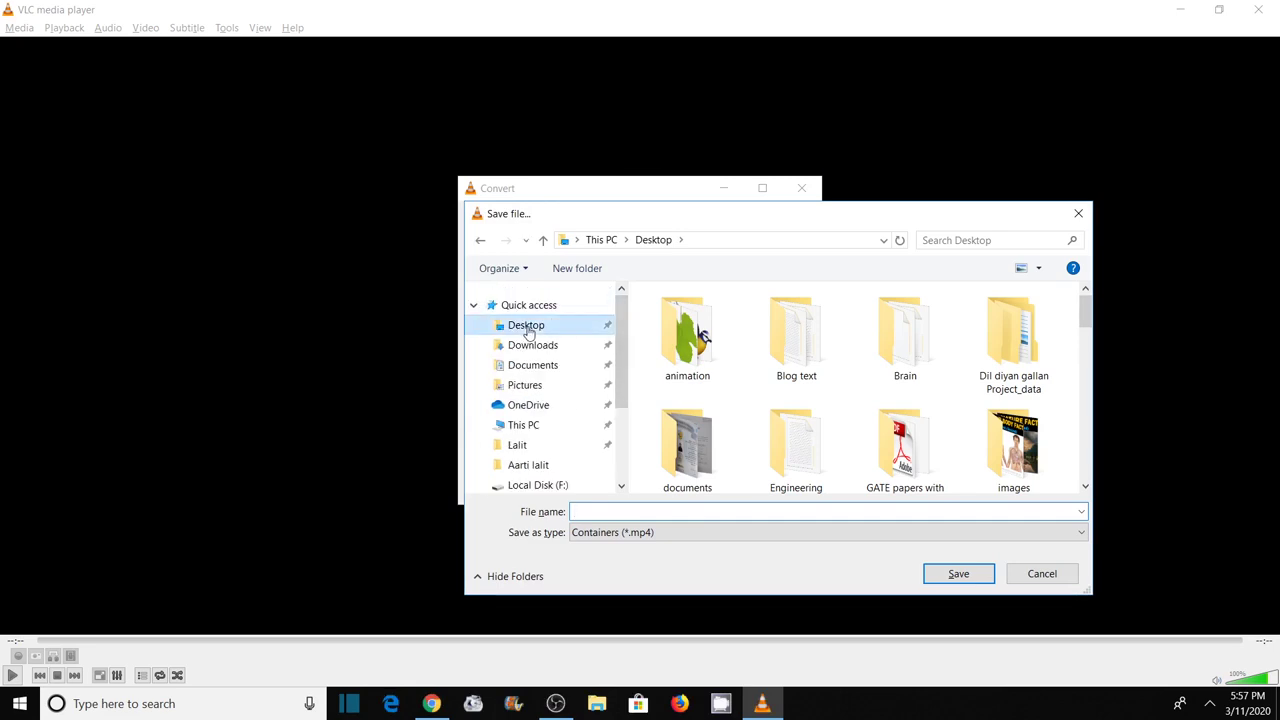
pyautogui.click(648, 513)
pyautogui.write('scree')
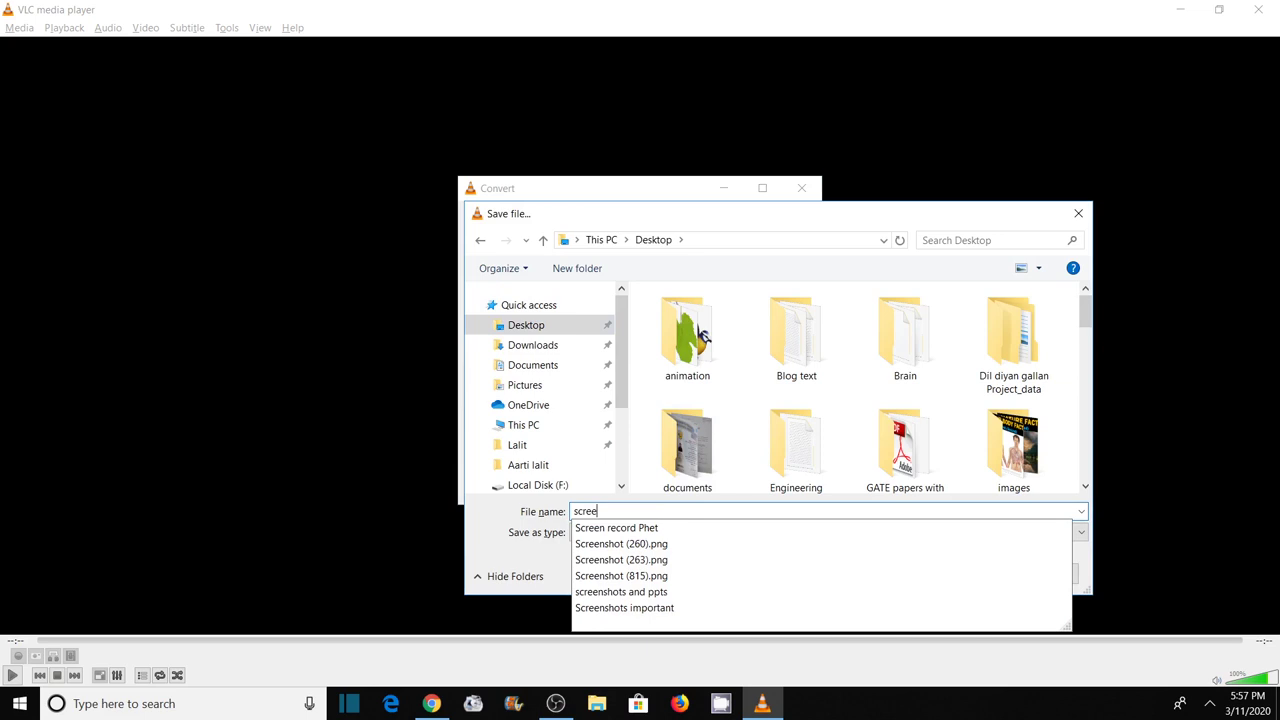
pyautogui.write('n record')
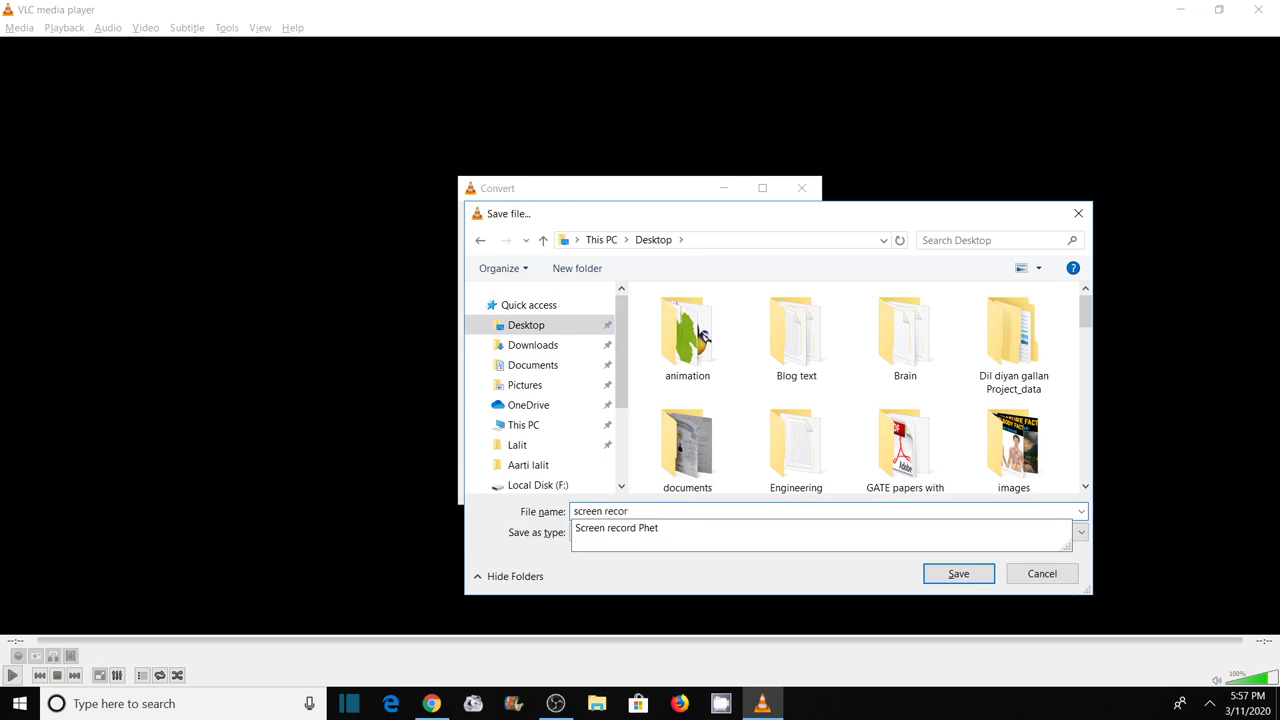
pyautogui.write(' 1')
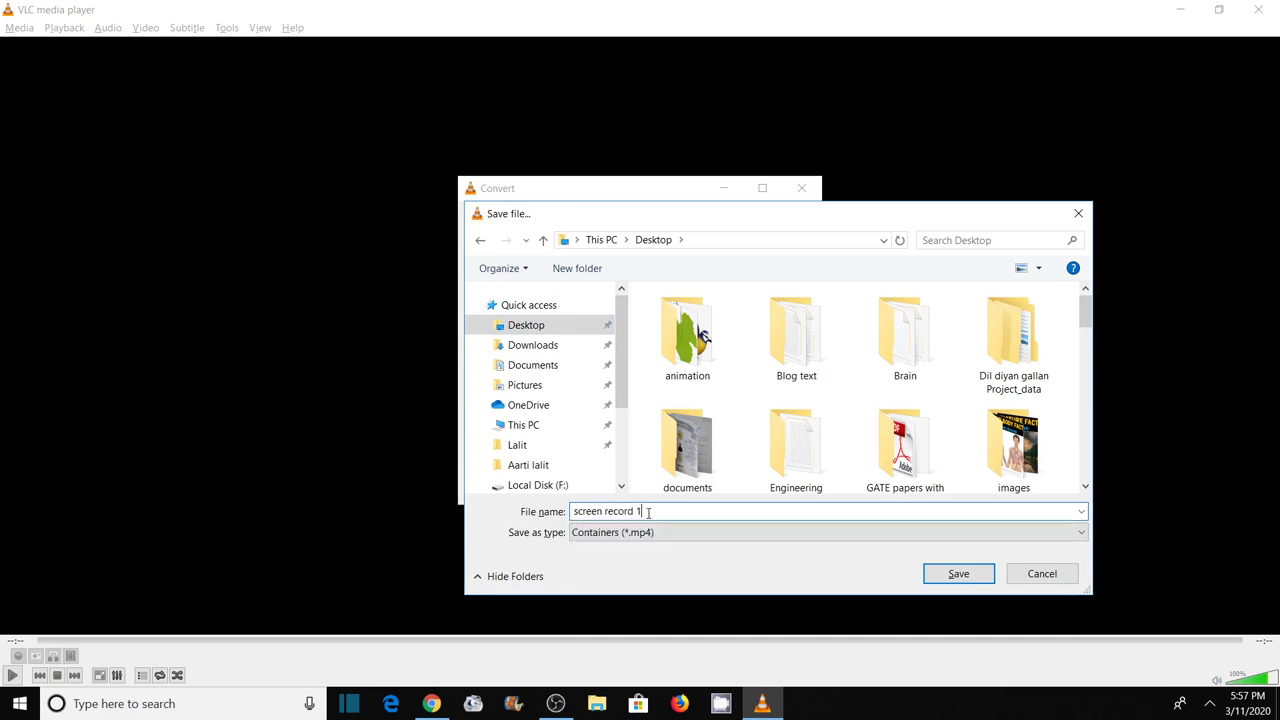
pyautogui.click(947, 575)
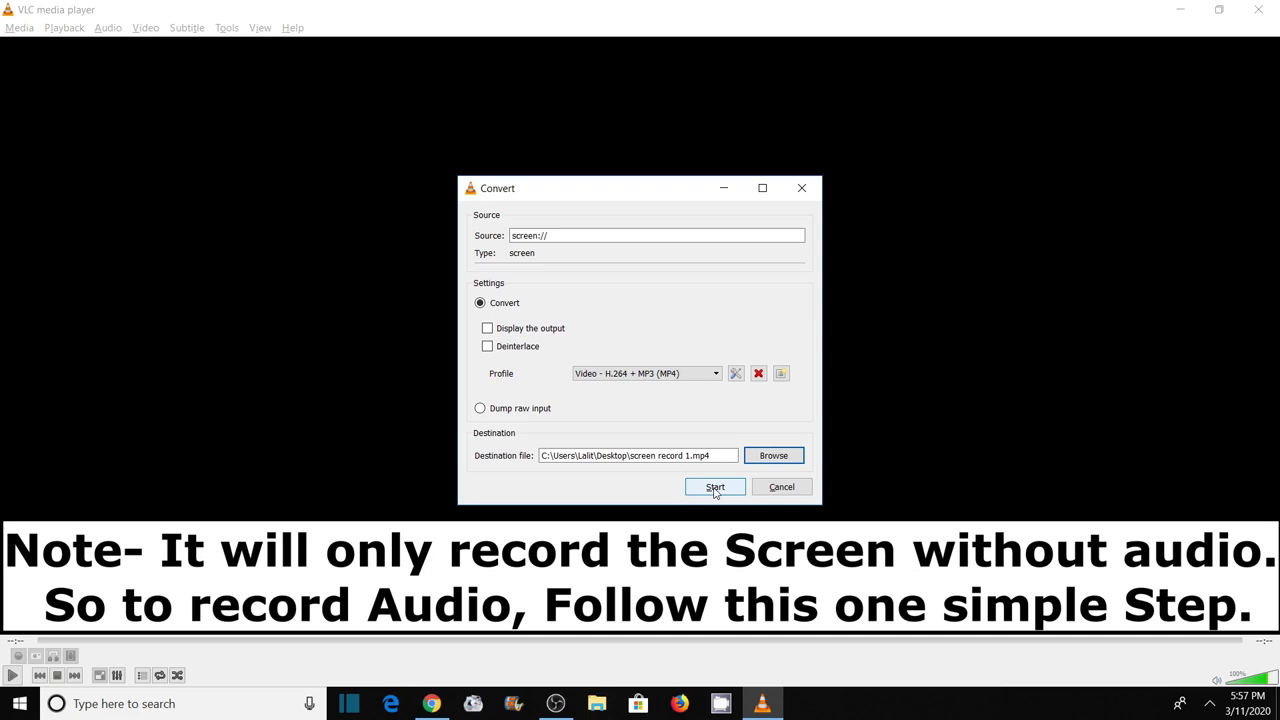
# Step: Start the conversion to begin recording the screen to screen record 1.mp4
pyautogui.click(714, 488)
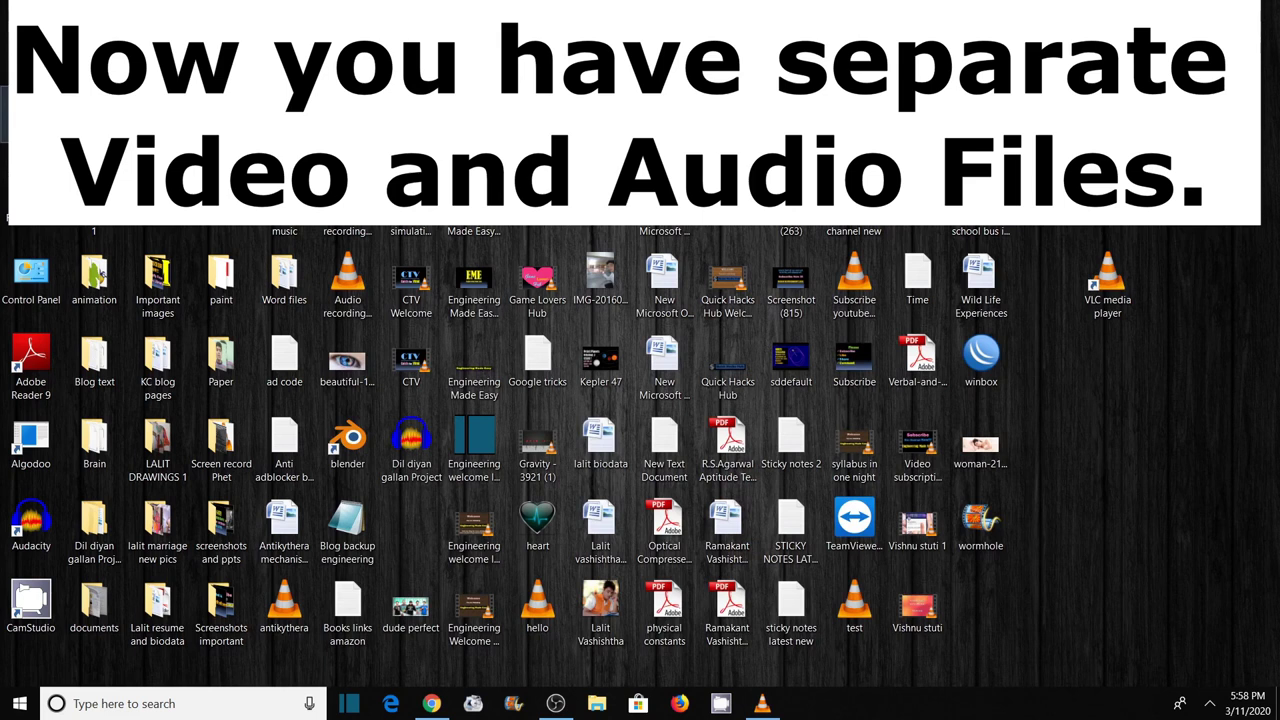
# Step: Stop the recording at 00:46, then close VLC and the File Explorer window
pyautogui.doubleClick(352, 288)
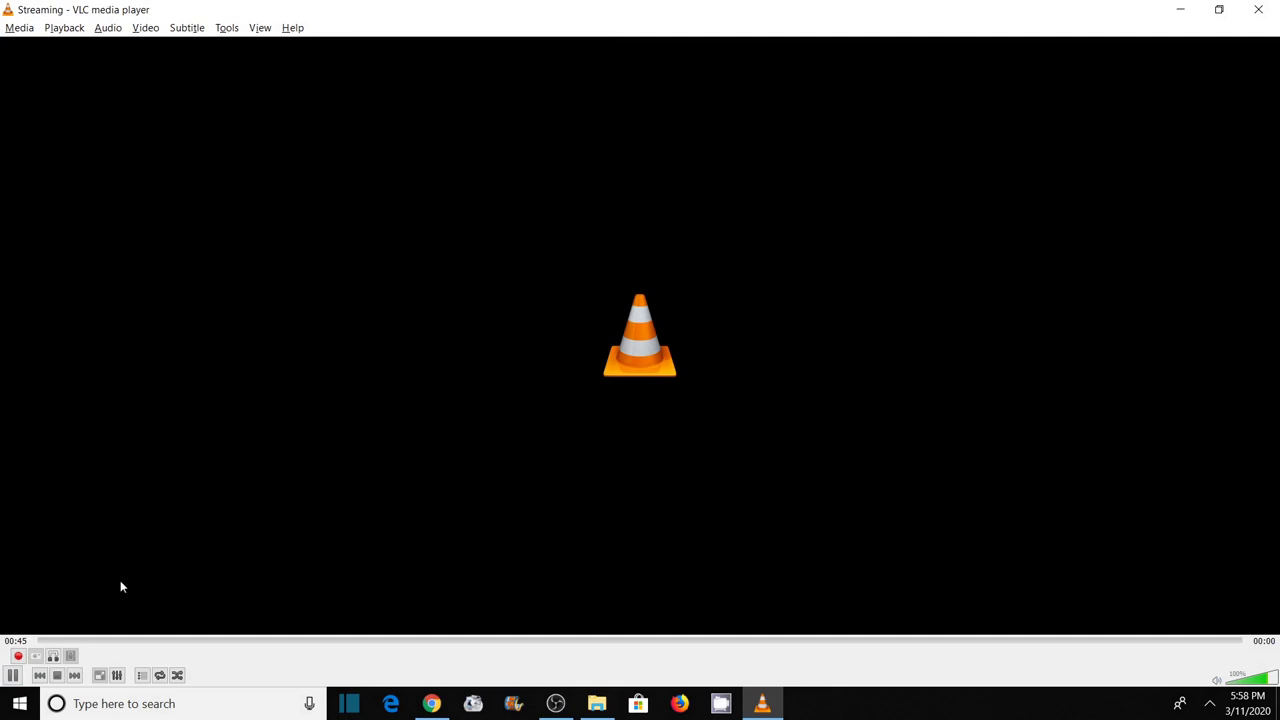
pyautogui.click(11, 677)
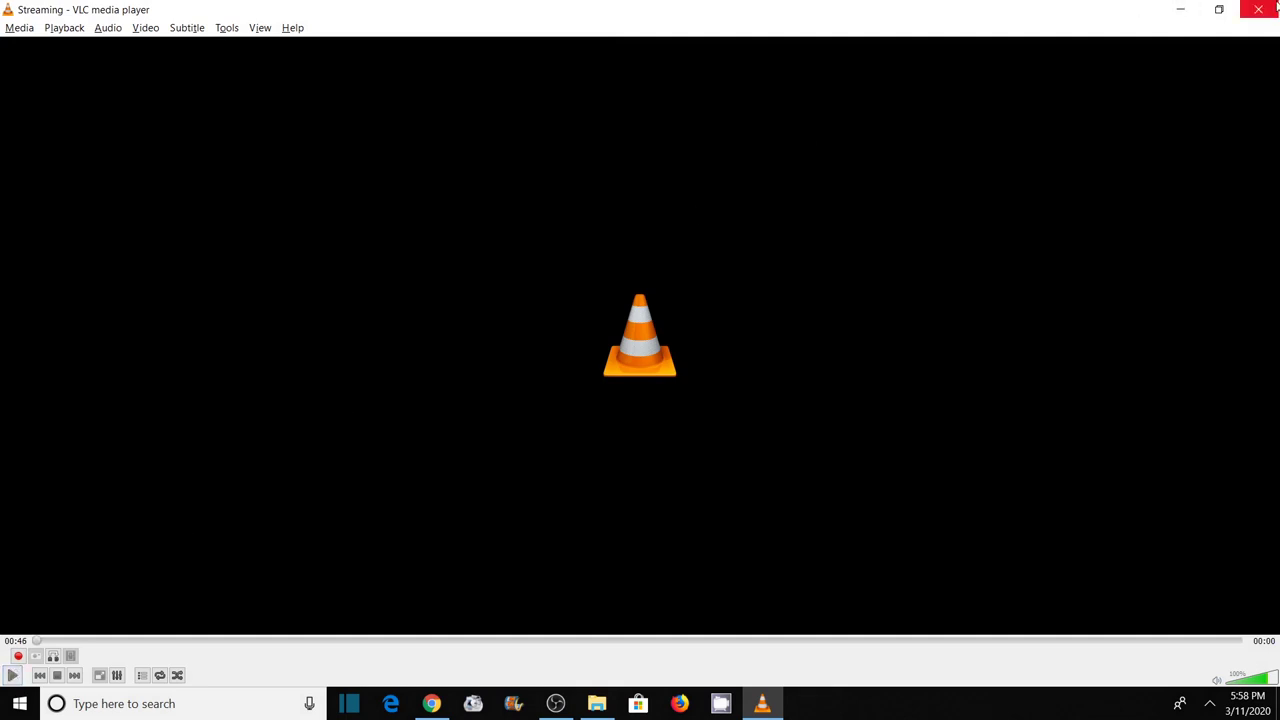
pyautogui.click(1276, 7)
pyautogui.click(1260, 12)
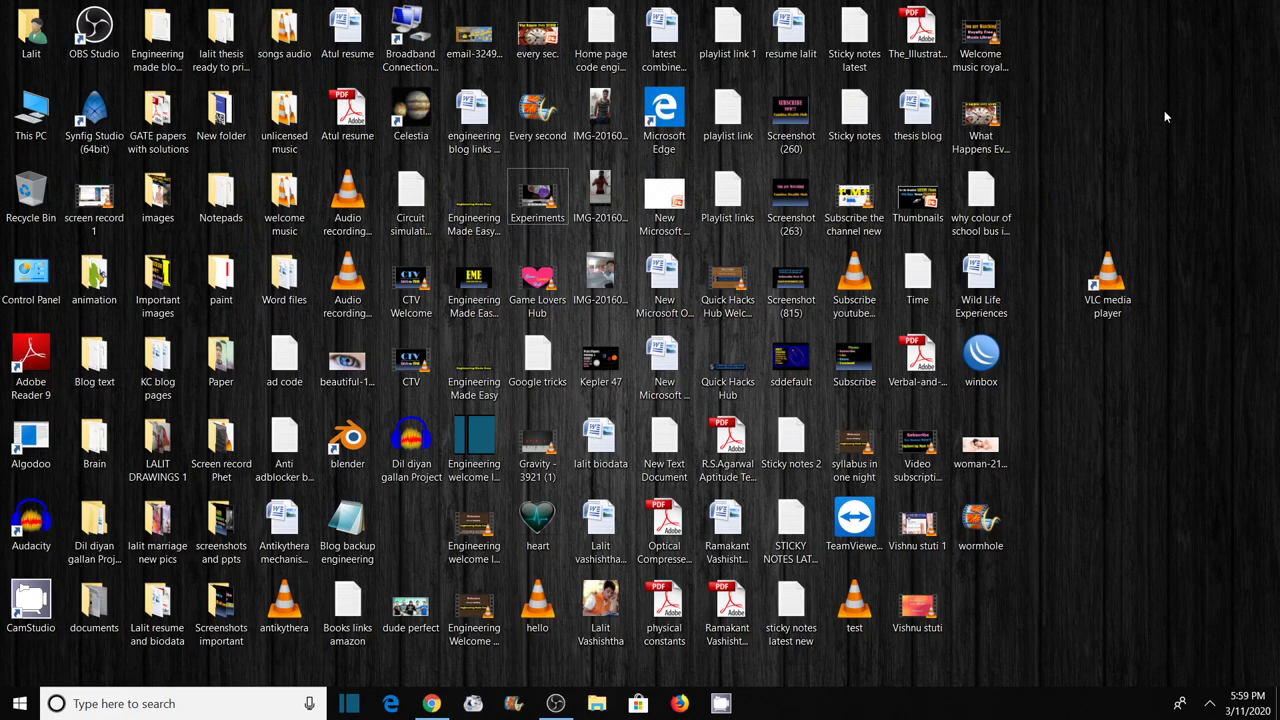
pyautogui.click(97, 216)
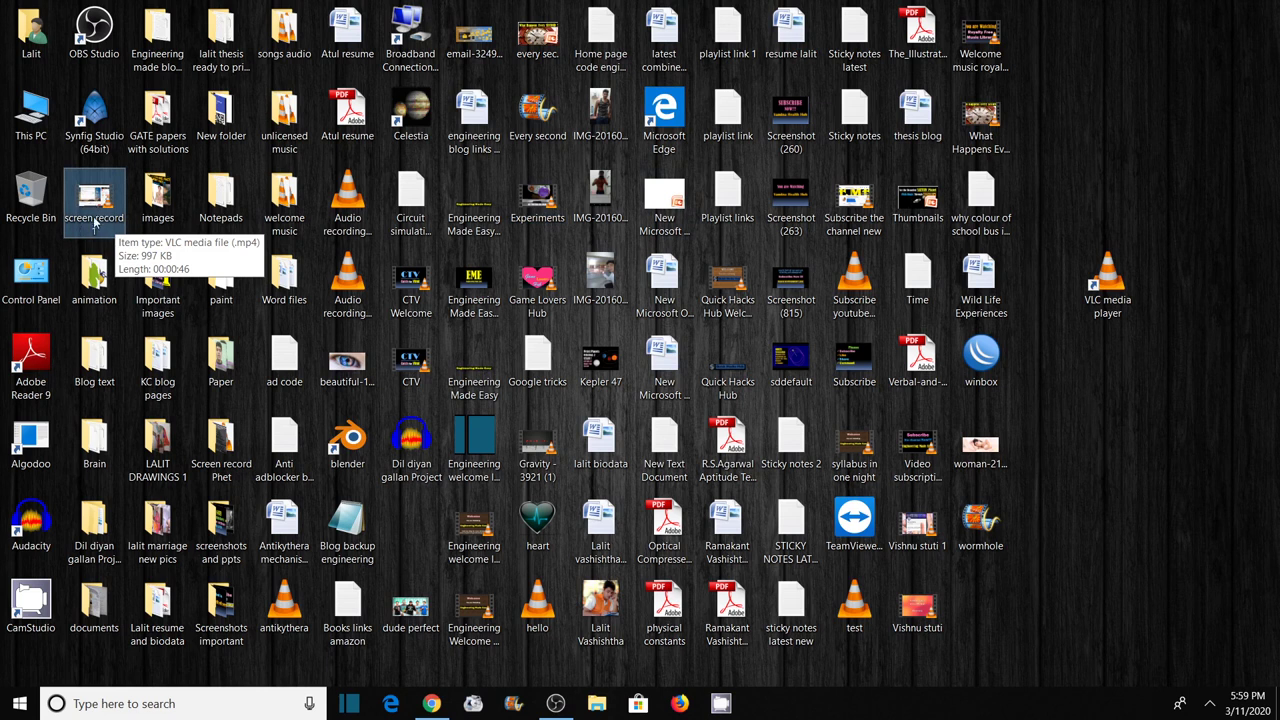
pyautogui.doubleClick(93, 212)
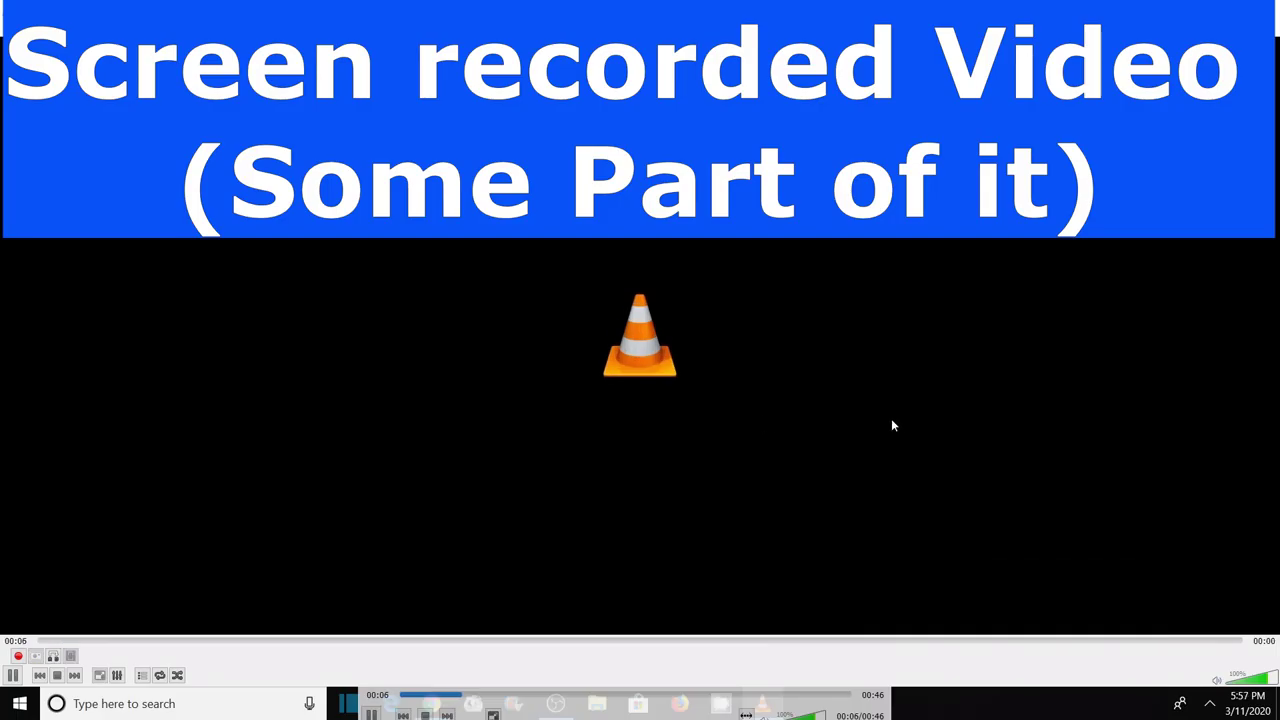
pyautogui.hotkey('alt', 'F4')
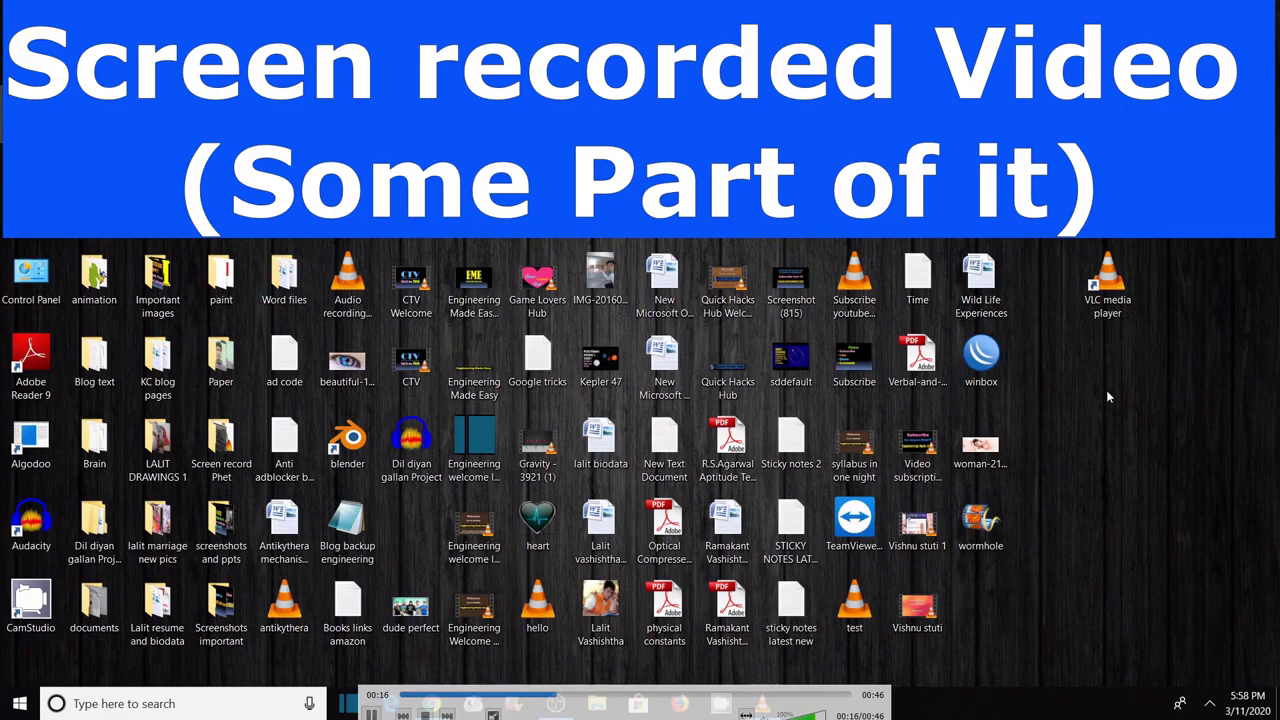